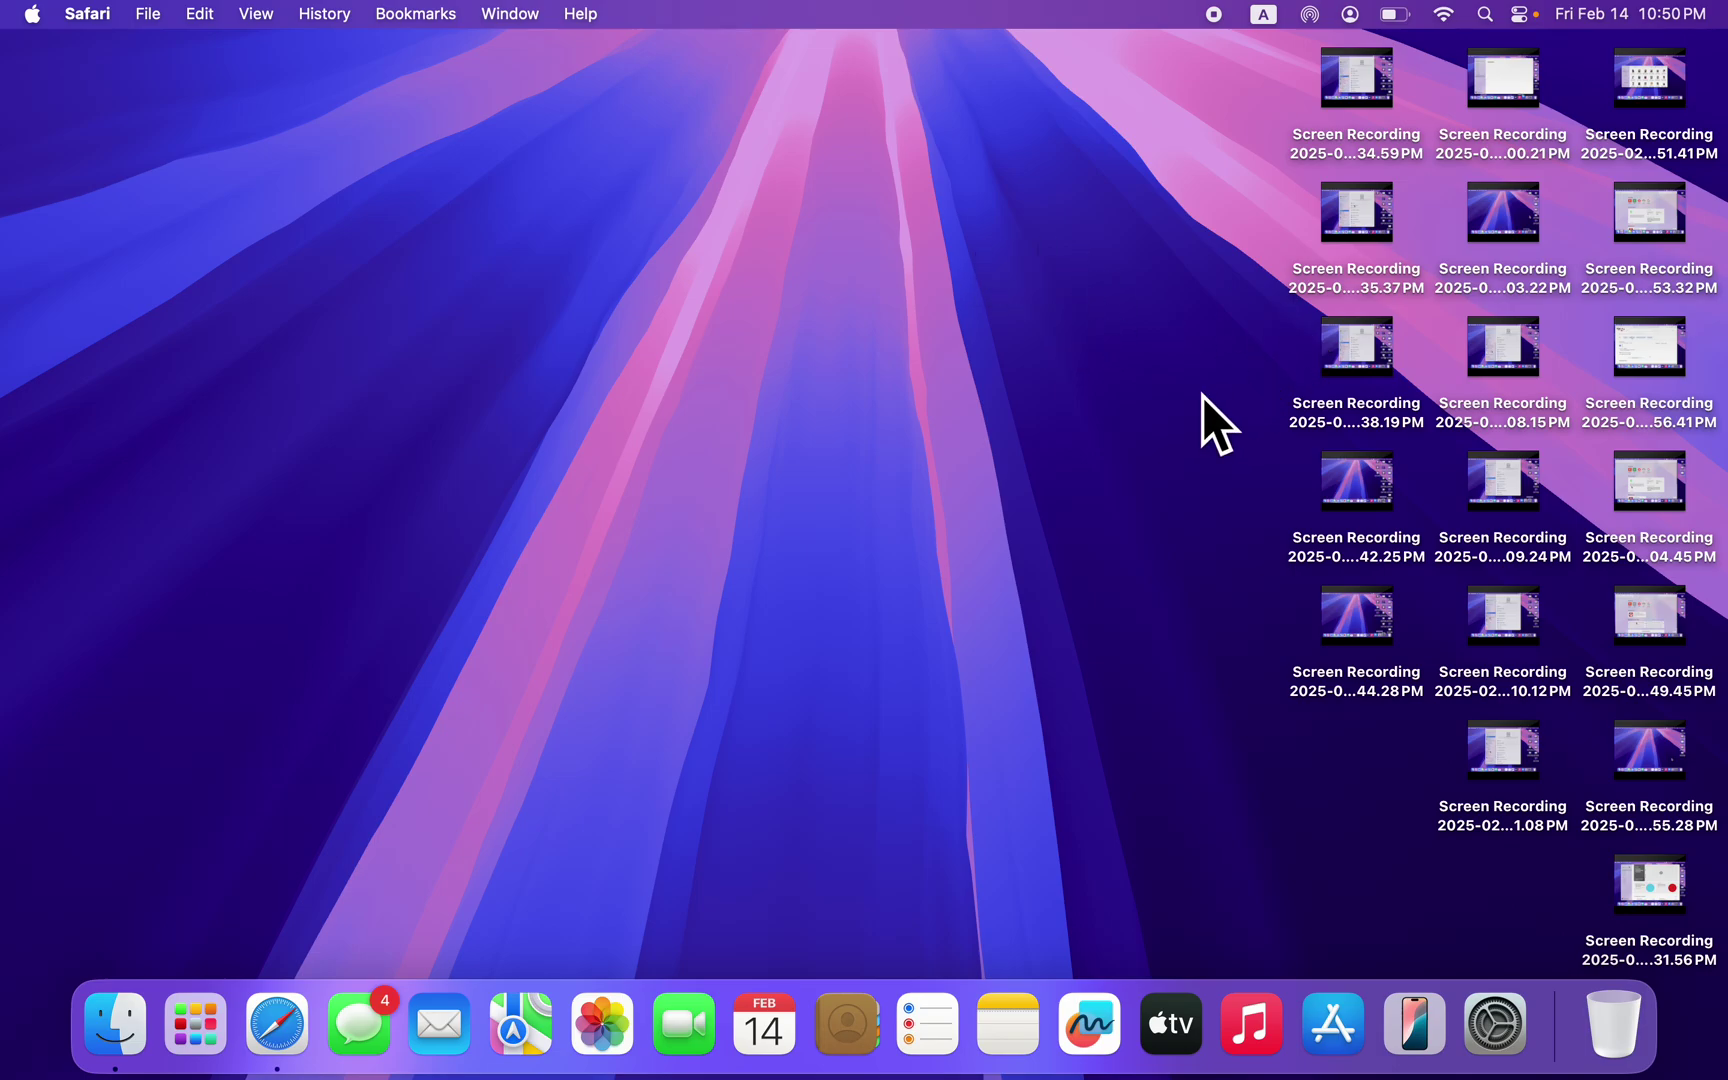
Launch System Settings from the Dock
{"action": "left_click", "coordinate": [1498, 1027]}
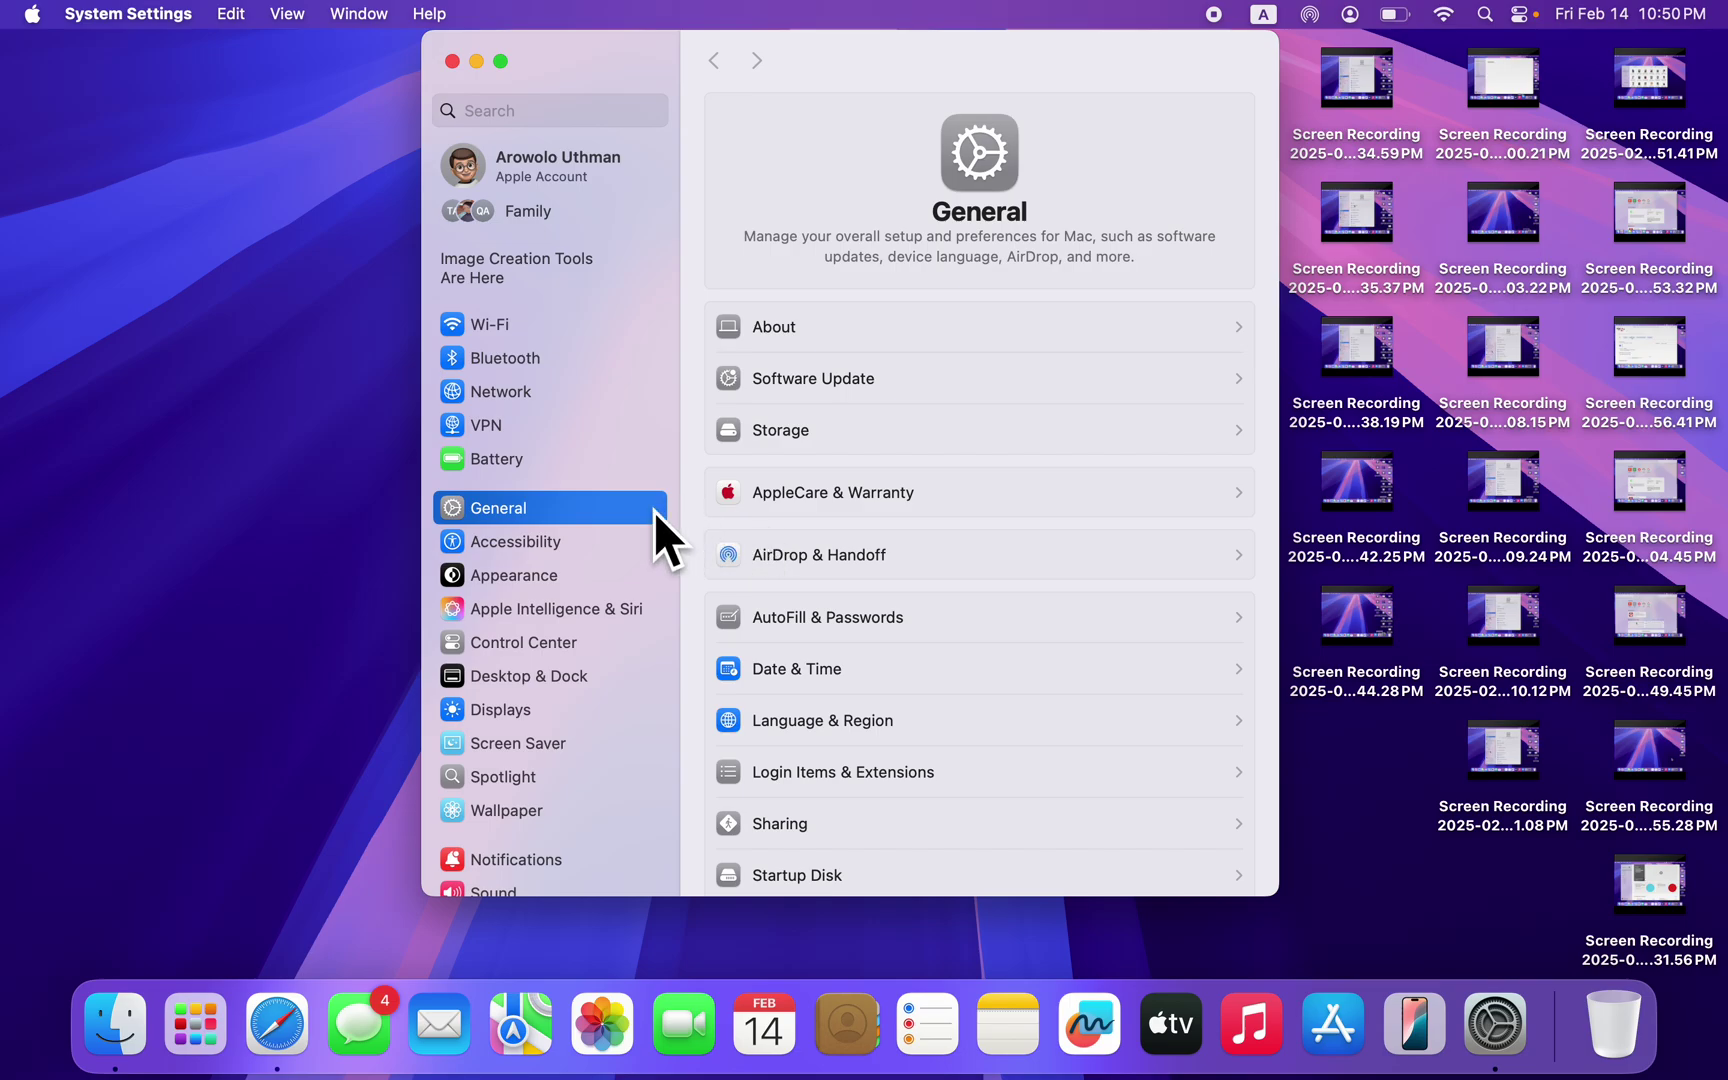
{"action": "left_click", "coordinate": [823, 324]}
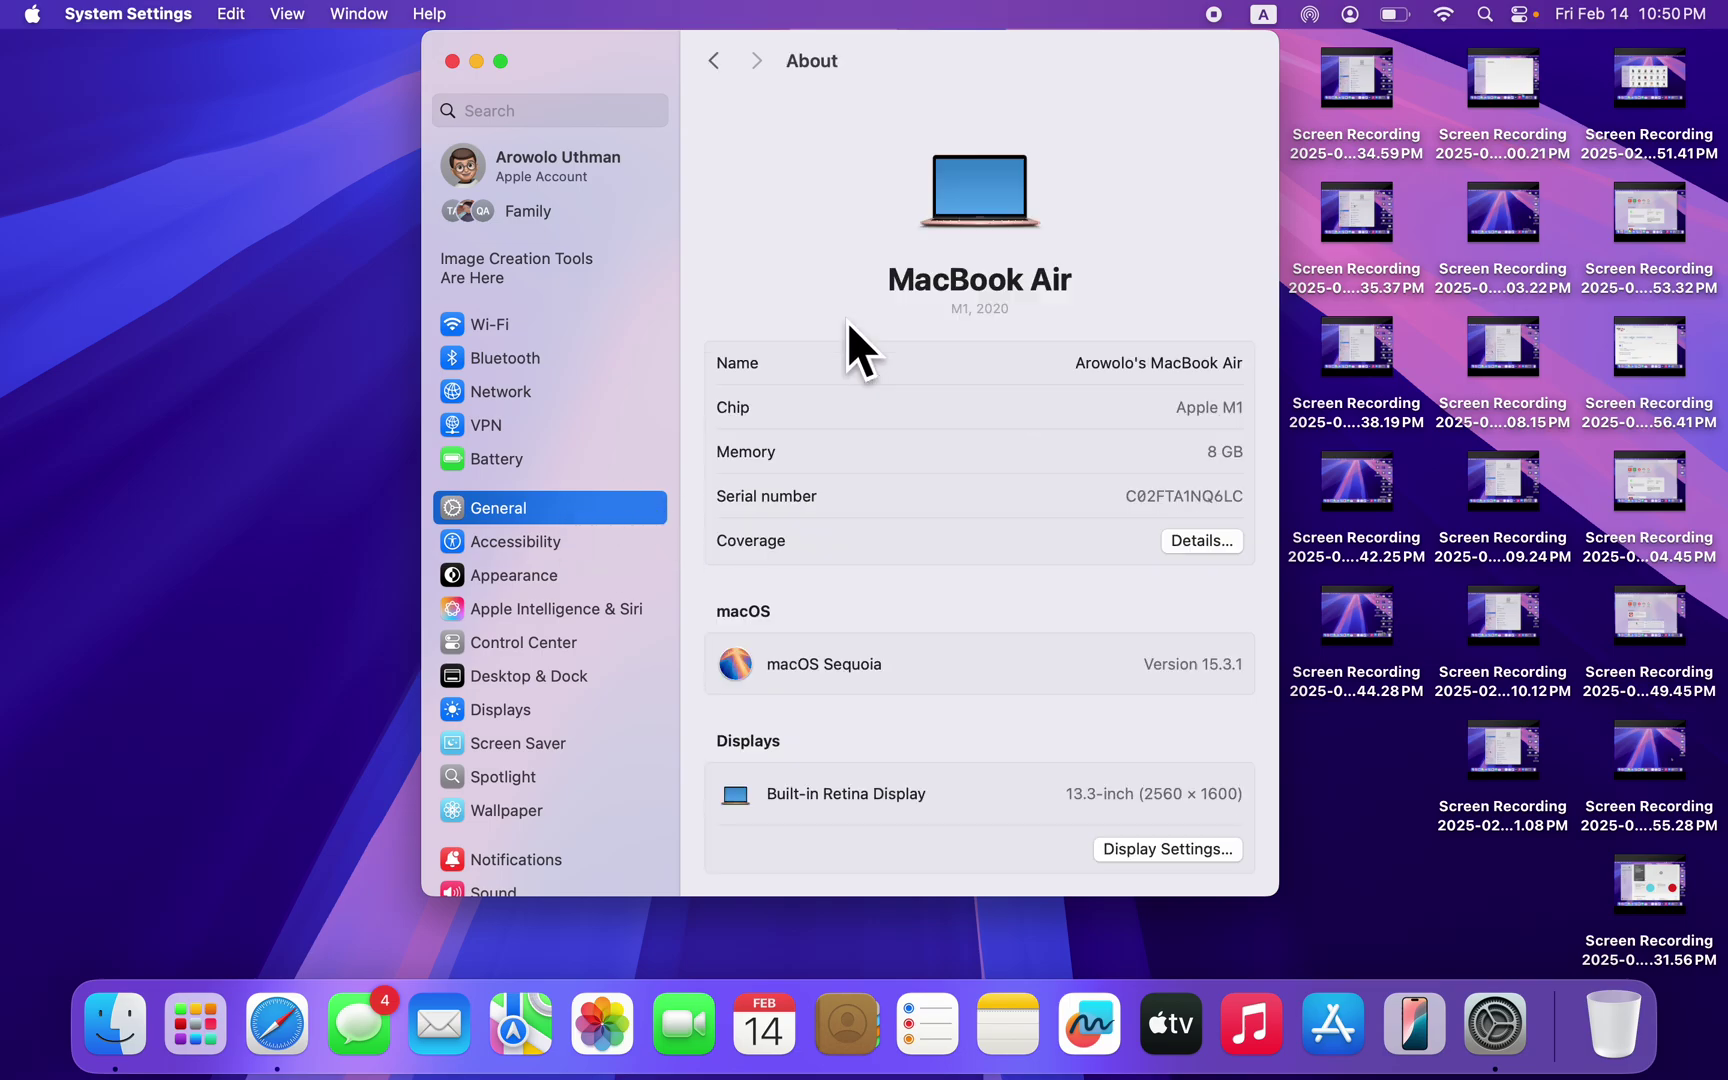
{"action": "double_click", "coordinate": [1160, 495]}
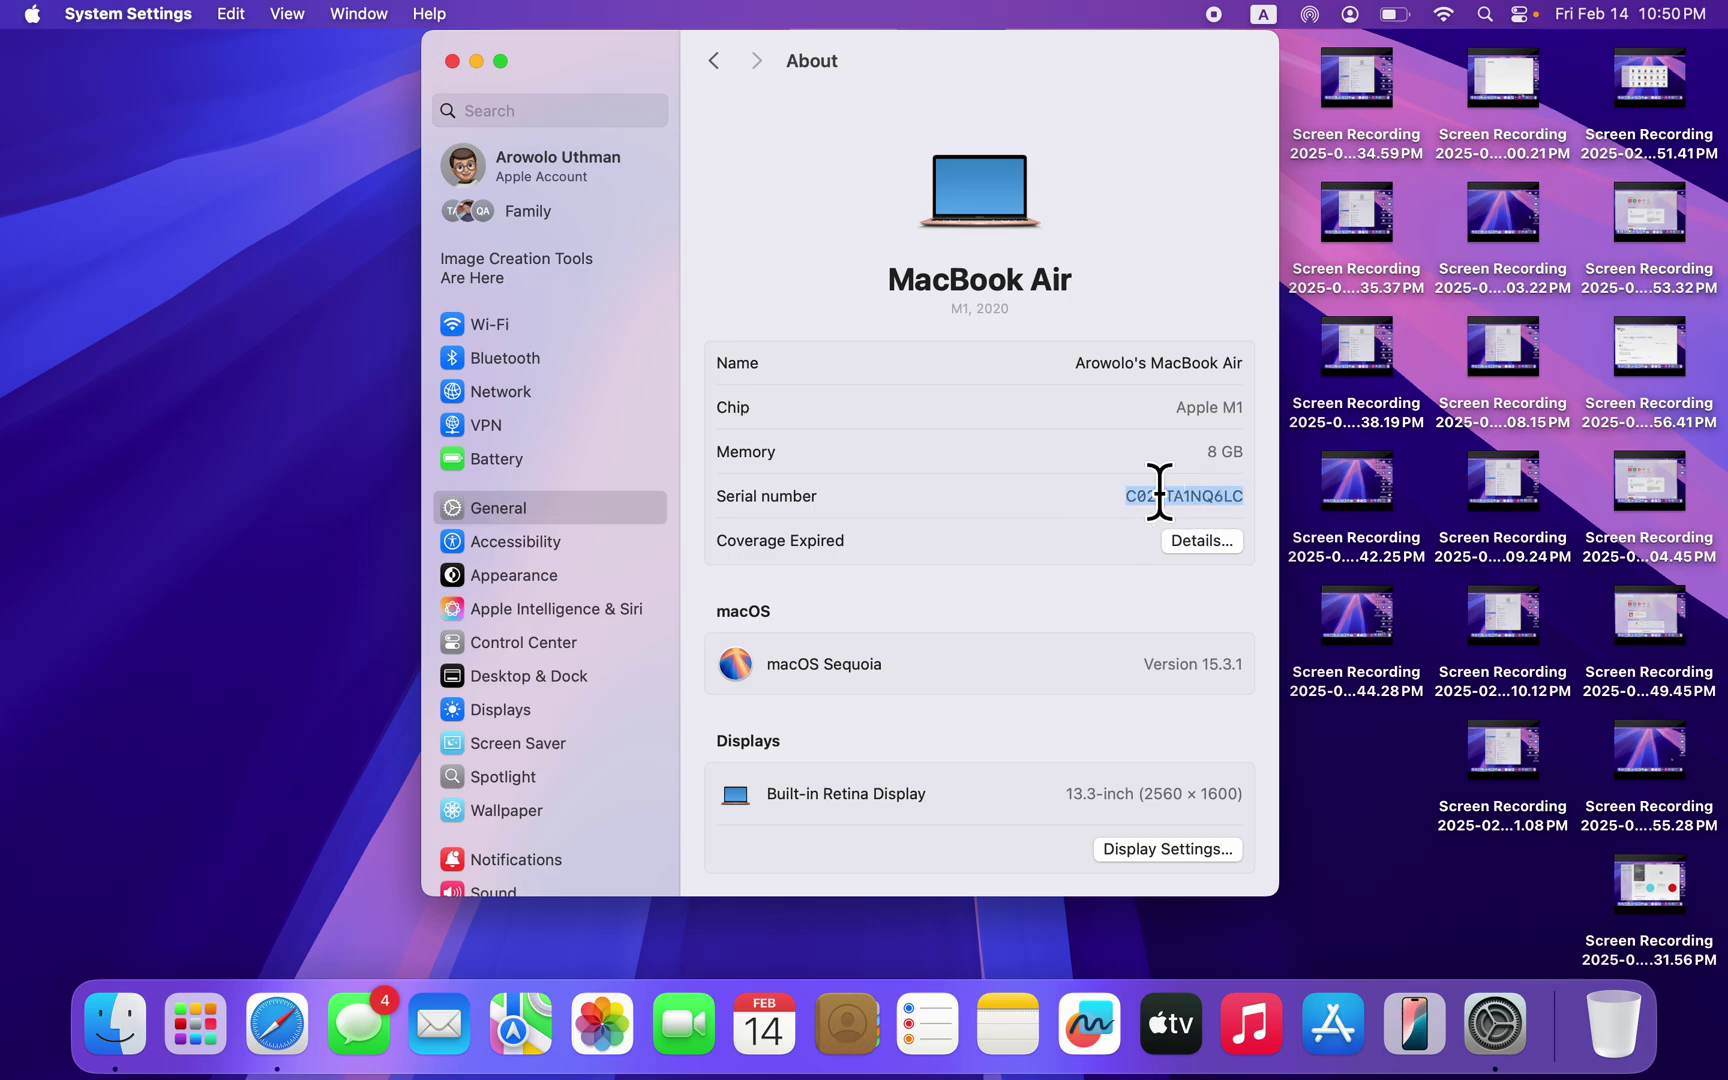
{"action": "key", "text": "super+c"}
{"action": "left_click", "coordinate": [279, 1006]}
{"action": "type", "text": "i"}
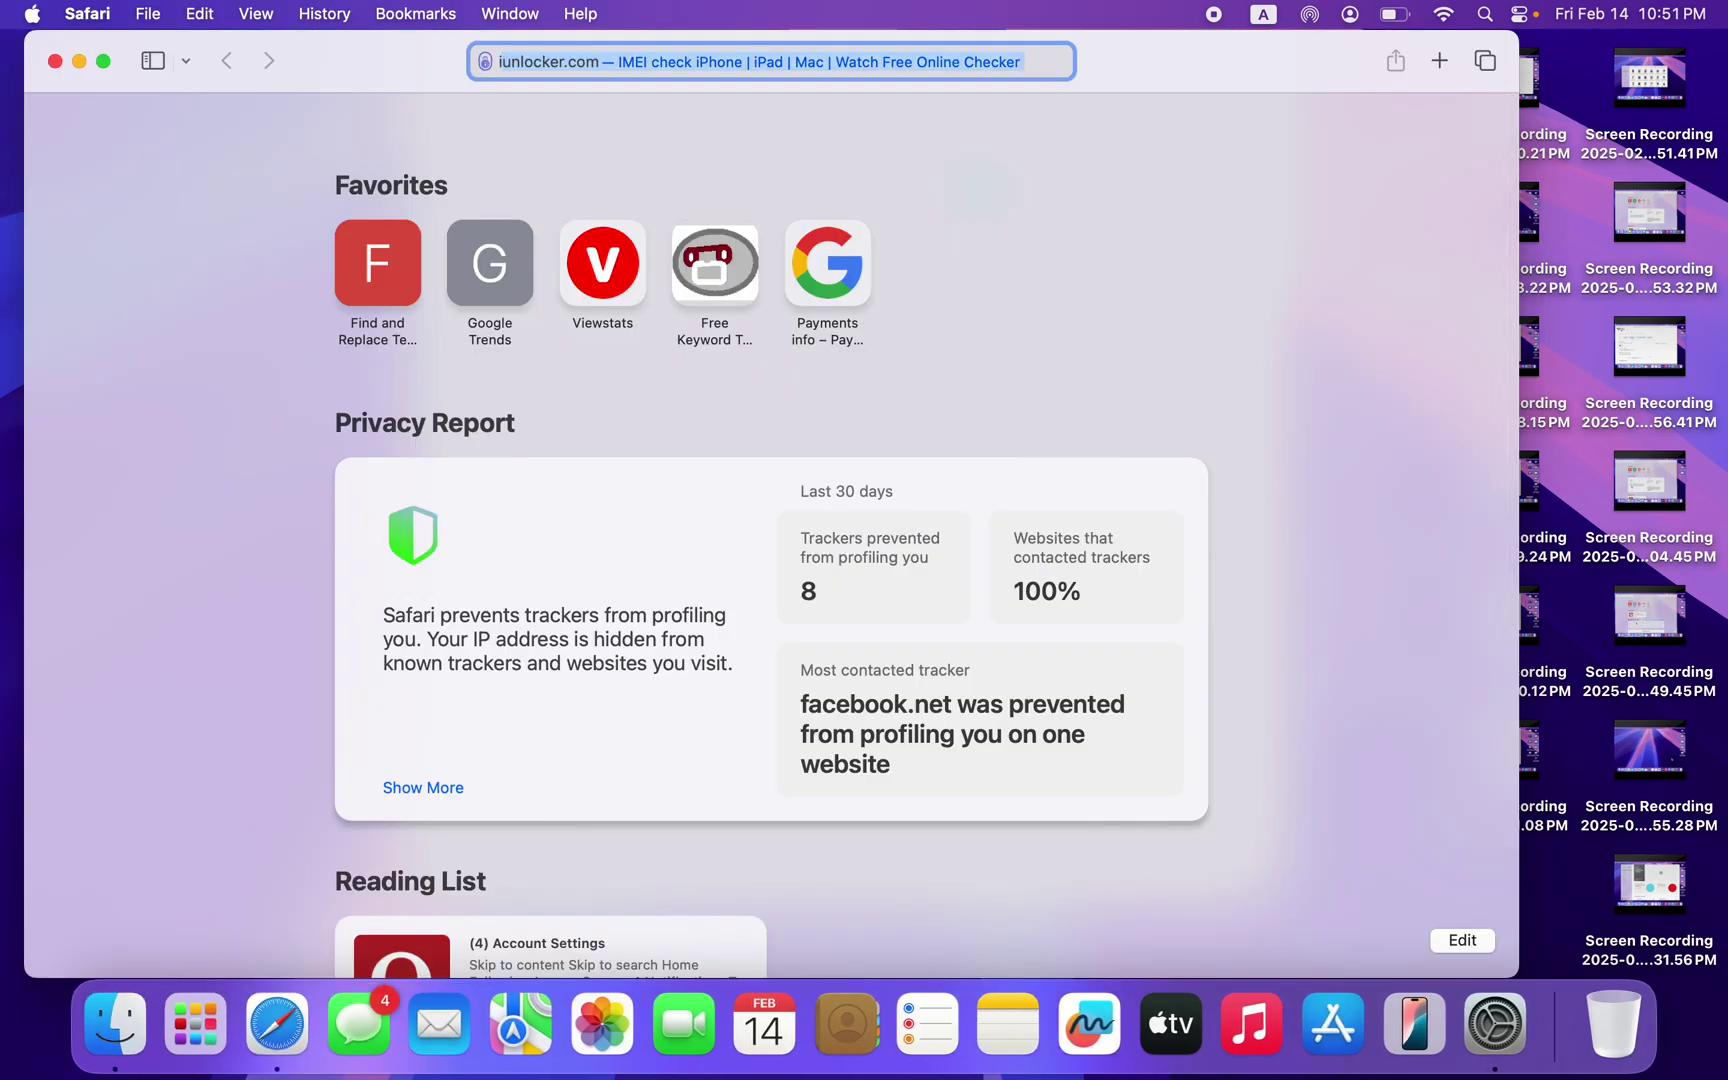
Load iunlocker.com and go to its Apple IMEI Check page
{"action": "key", "text": "Return"}
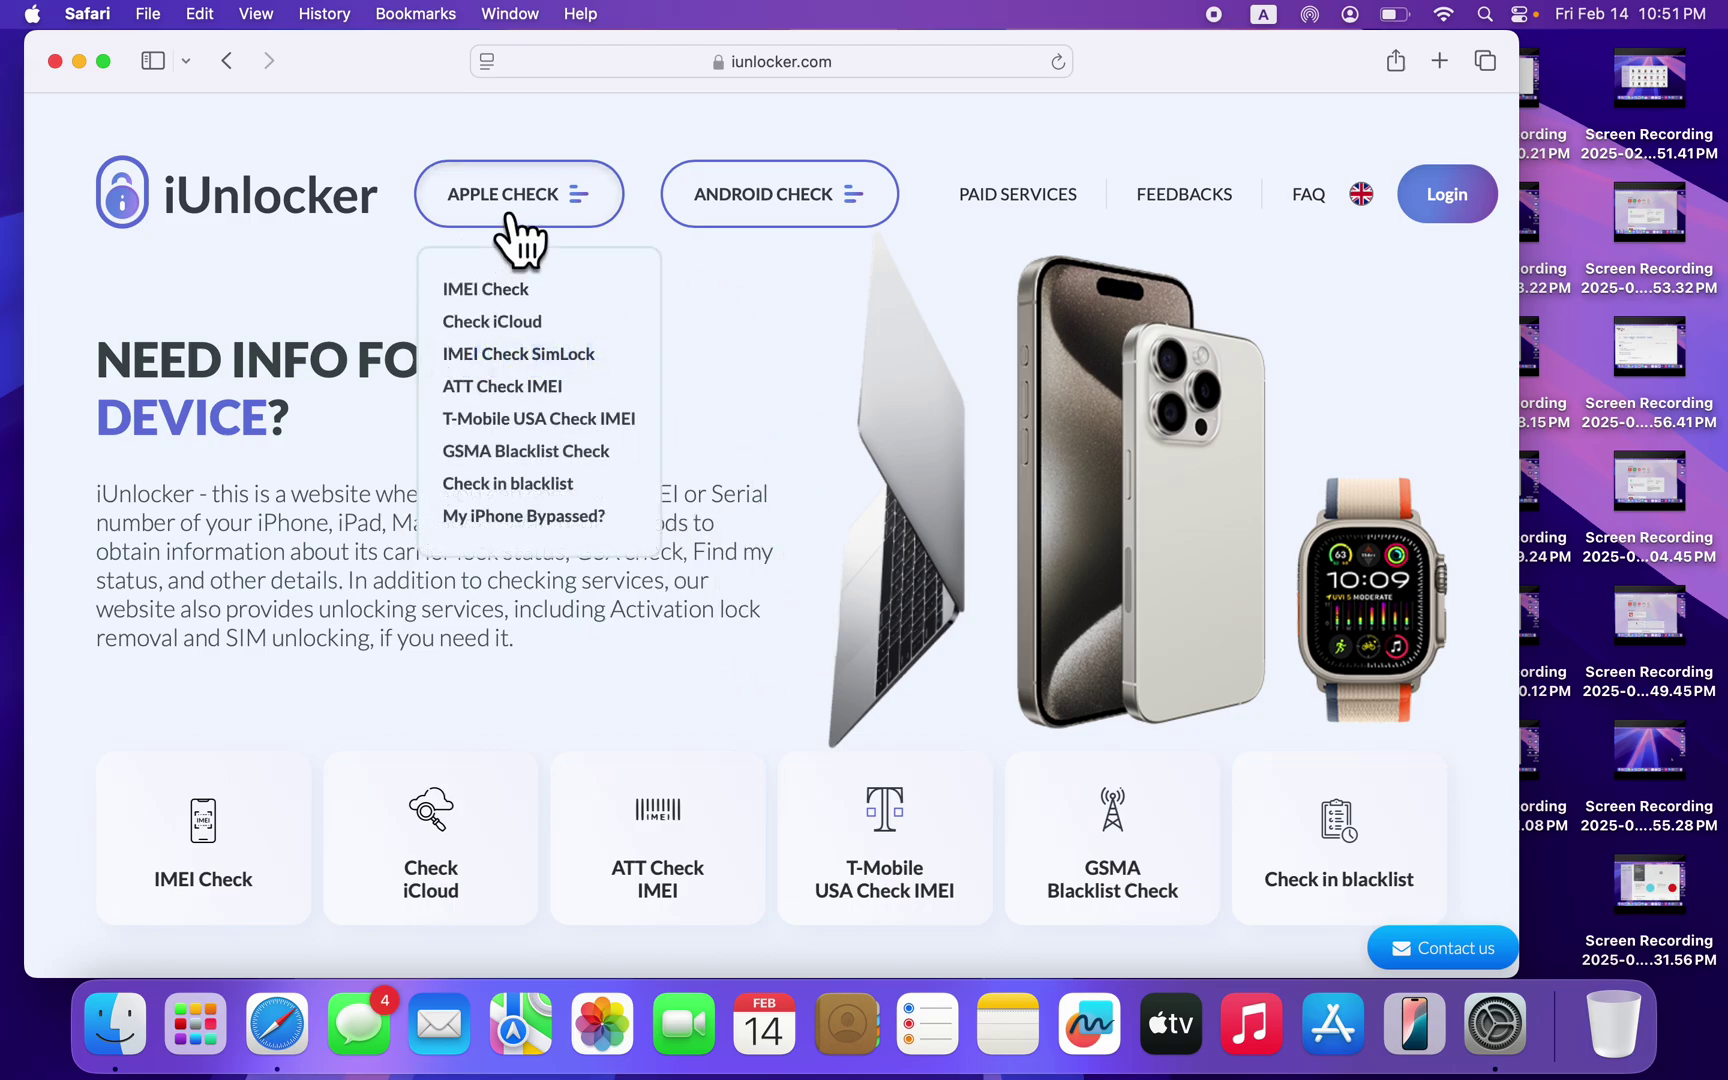
{"action": "mouse_move", "coordinate": [518, 195]}
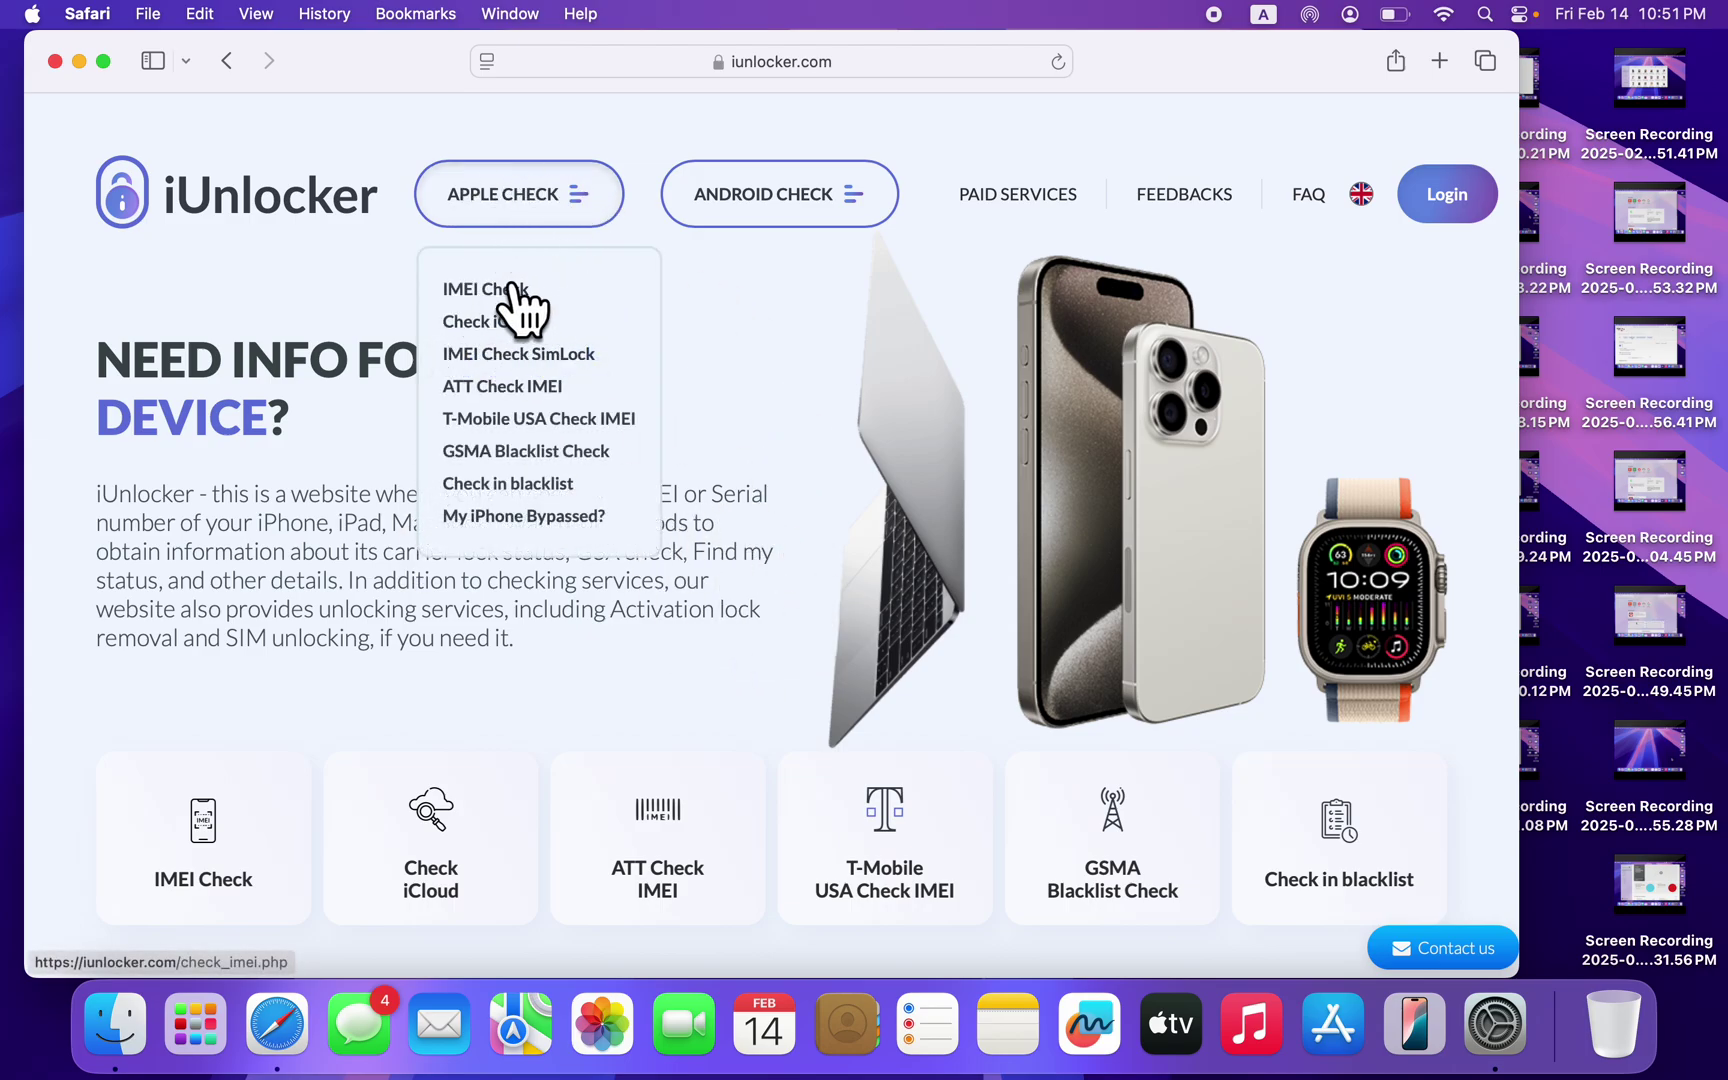
{"action": "left_click", "coordinate": [494, 289]}
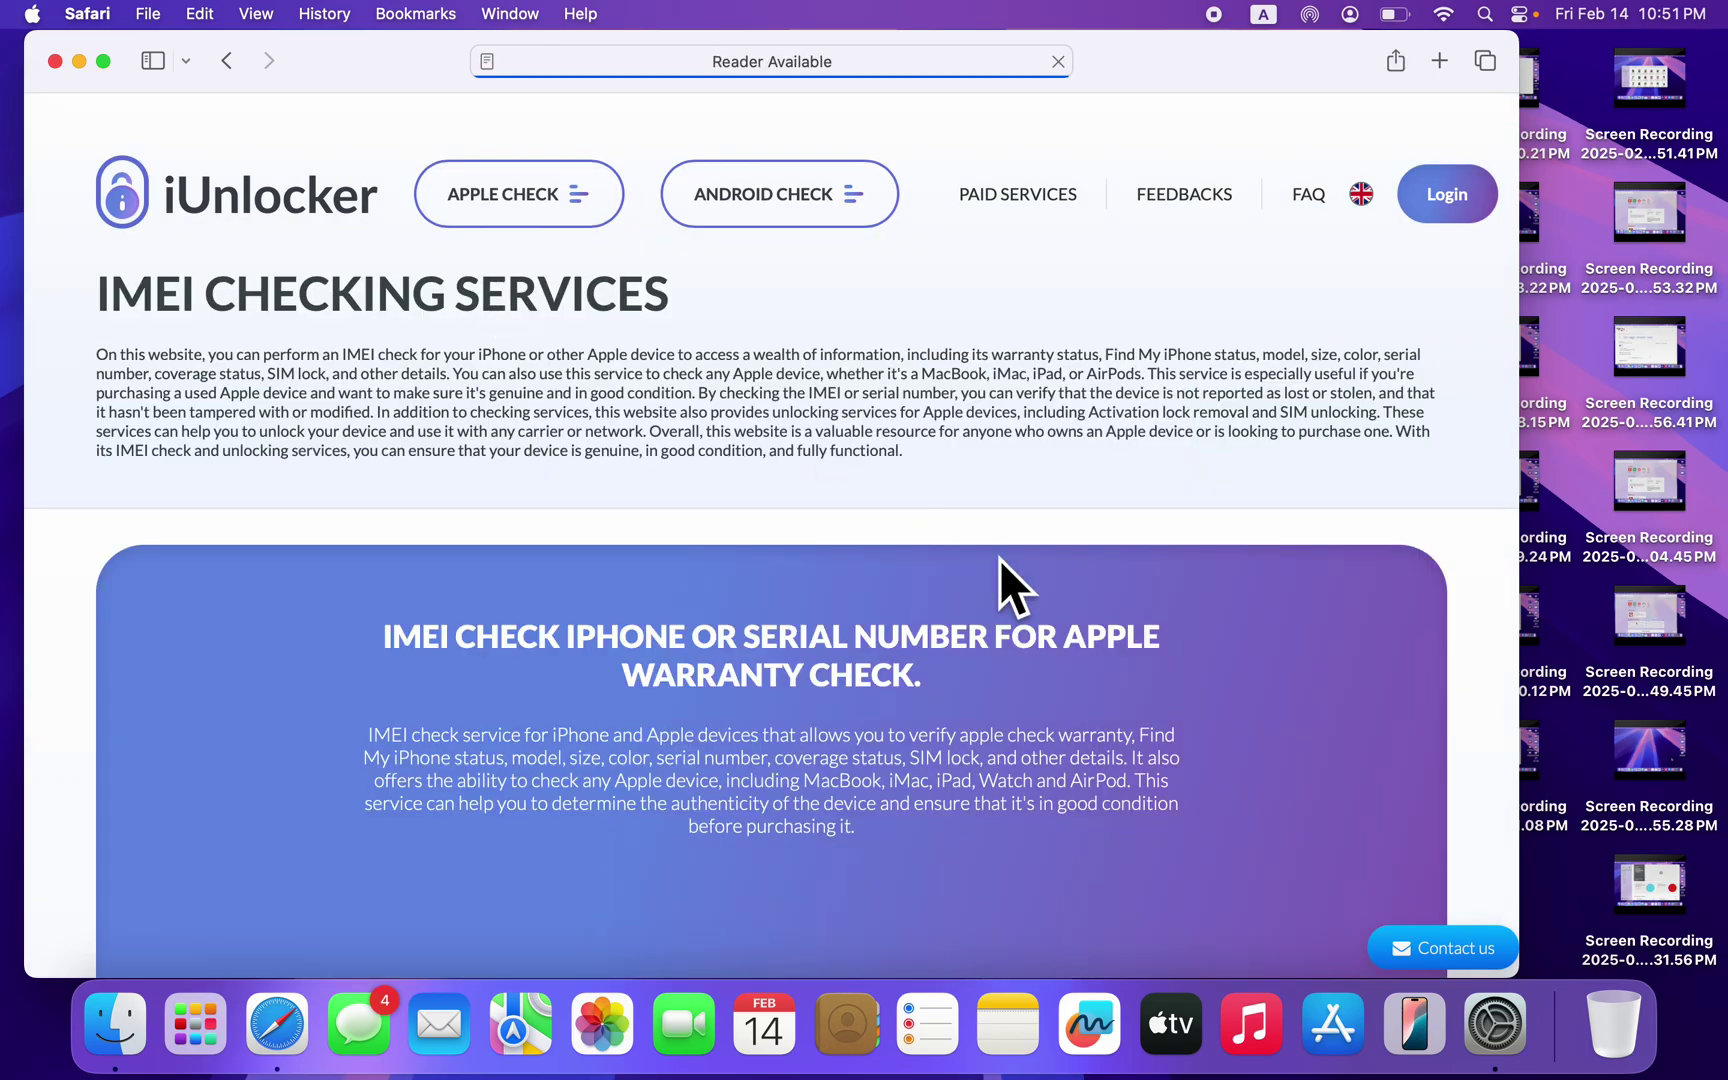
{"action": "scroll", "coordinate": [1015, 626], "scroll_direction": "down", "scroll_amount": 5}
{"action": "left_click", "coordinate": [858, 703]}
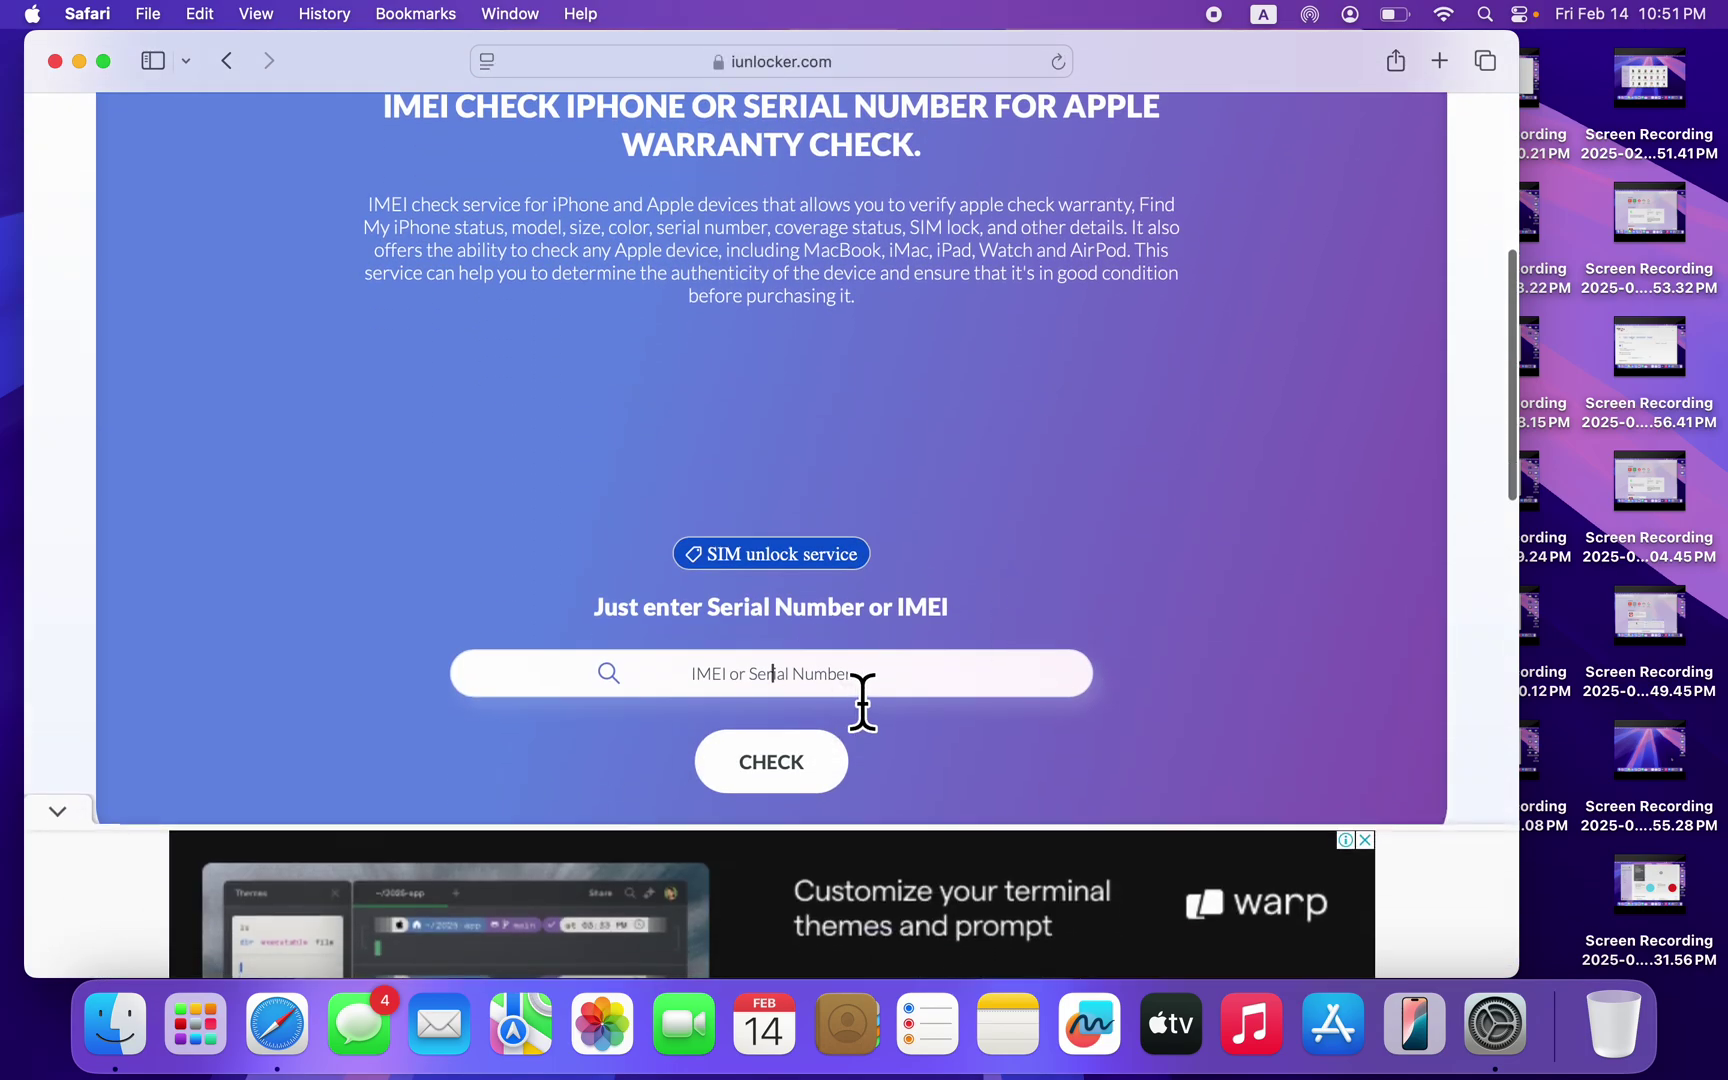
{"action": "key", "text": "super+v"}
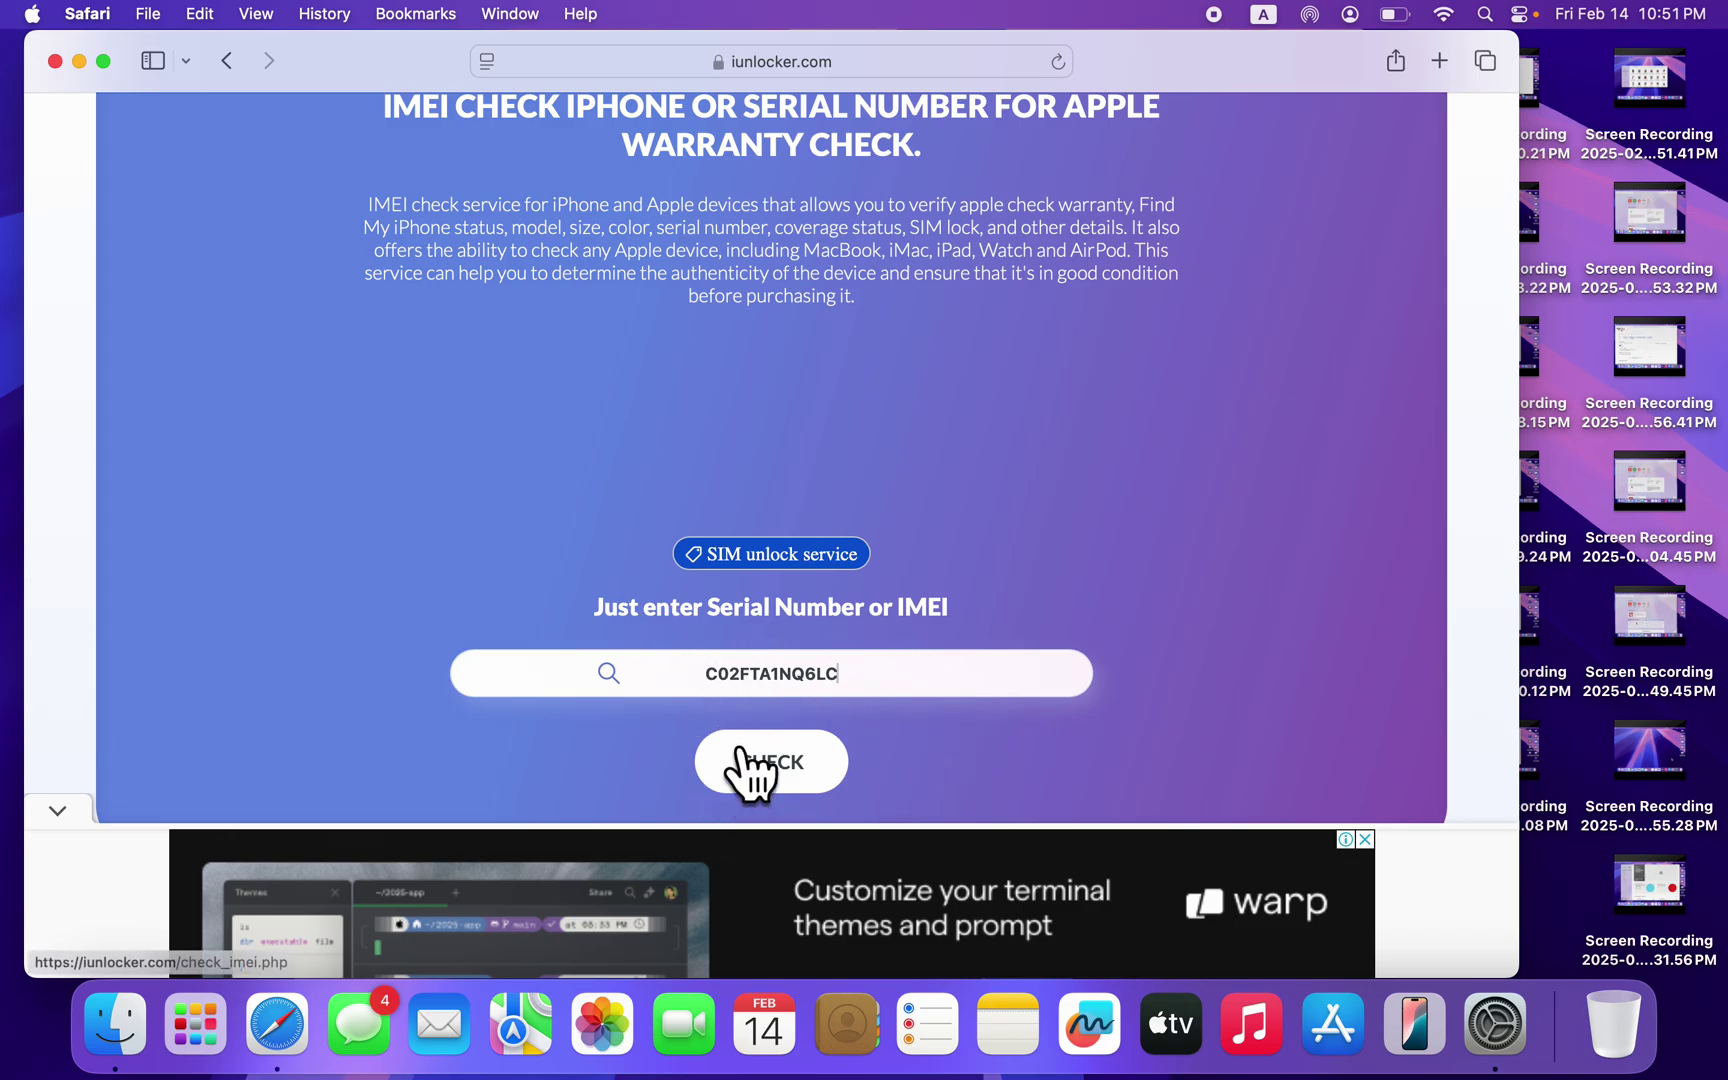
{"action": "left_click", "coordinate": [787, 770]}
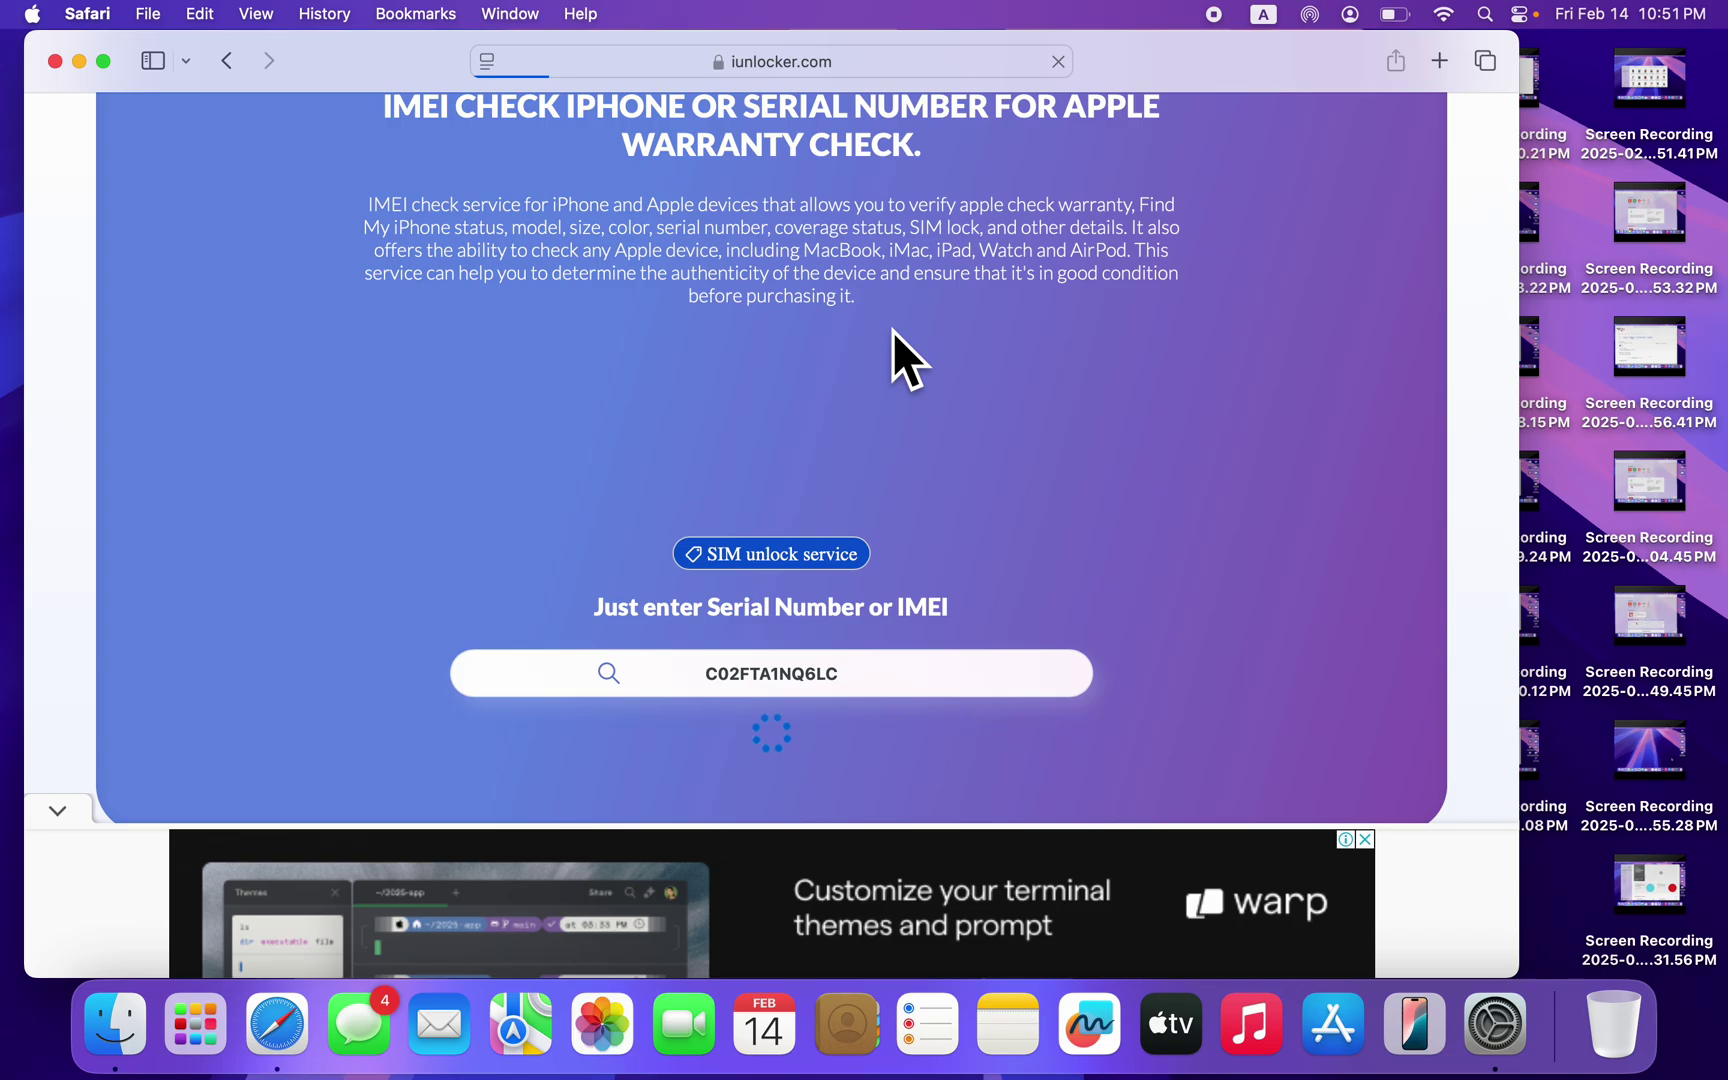
{"action": "scroll", "coordinate": [900, 405], "scroll_direction": "down", "scroll_amount": 1}
{"action": "scroll", "coordinate": [900, 406], "scroll_direction": "up", "scroll_amount": 2}
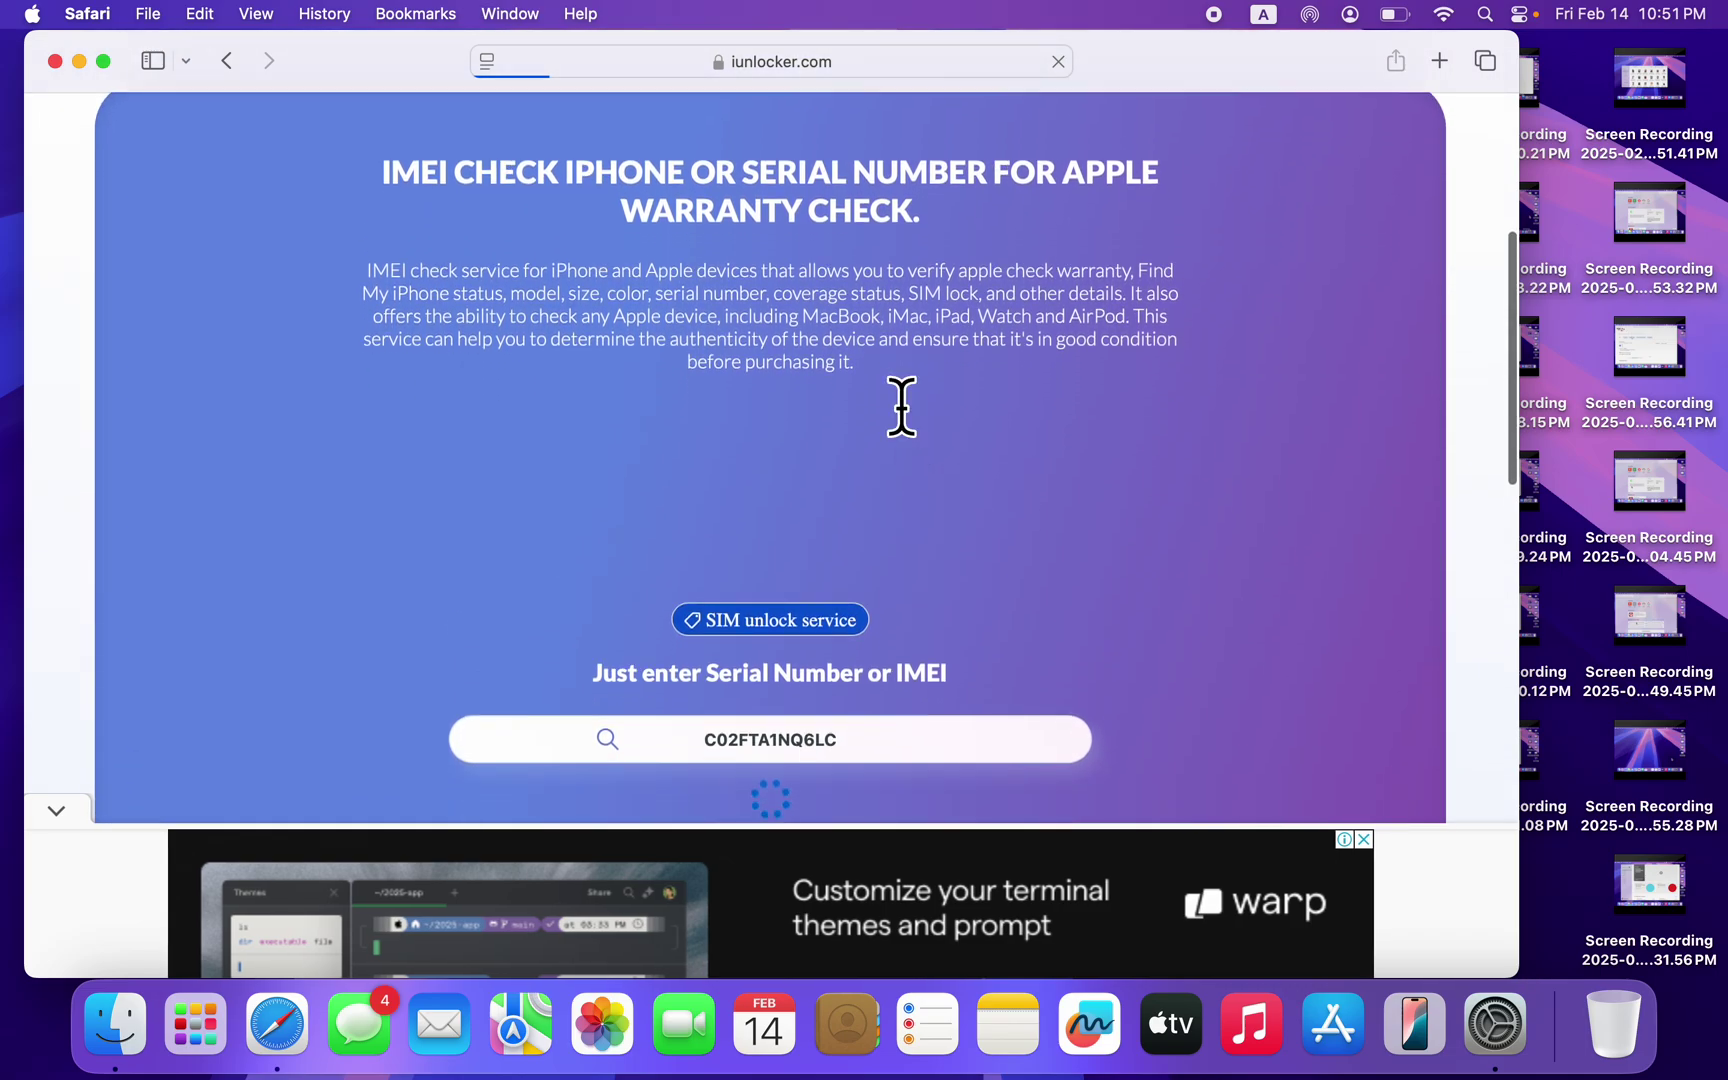
{"action": "scroll", "coordinate": [901, 405], "scroll_direction": "down", "scroll_amount": 5}
{"action": "scroll", "coordinate": [901, 405], "scroll_direction": "down", "scroll_amount": 6}
{"action": "scroll", "coordinate": [901, 405], "scroll_direction": "down", "scroll_amount": 3}
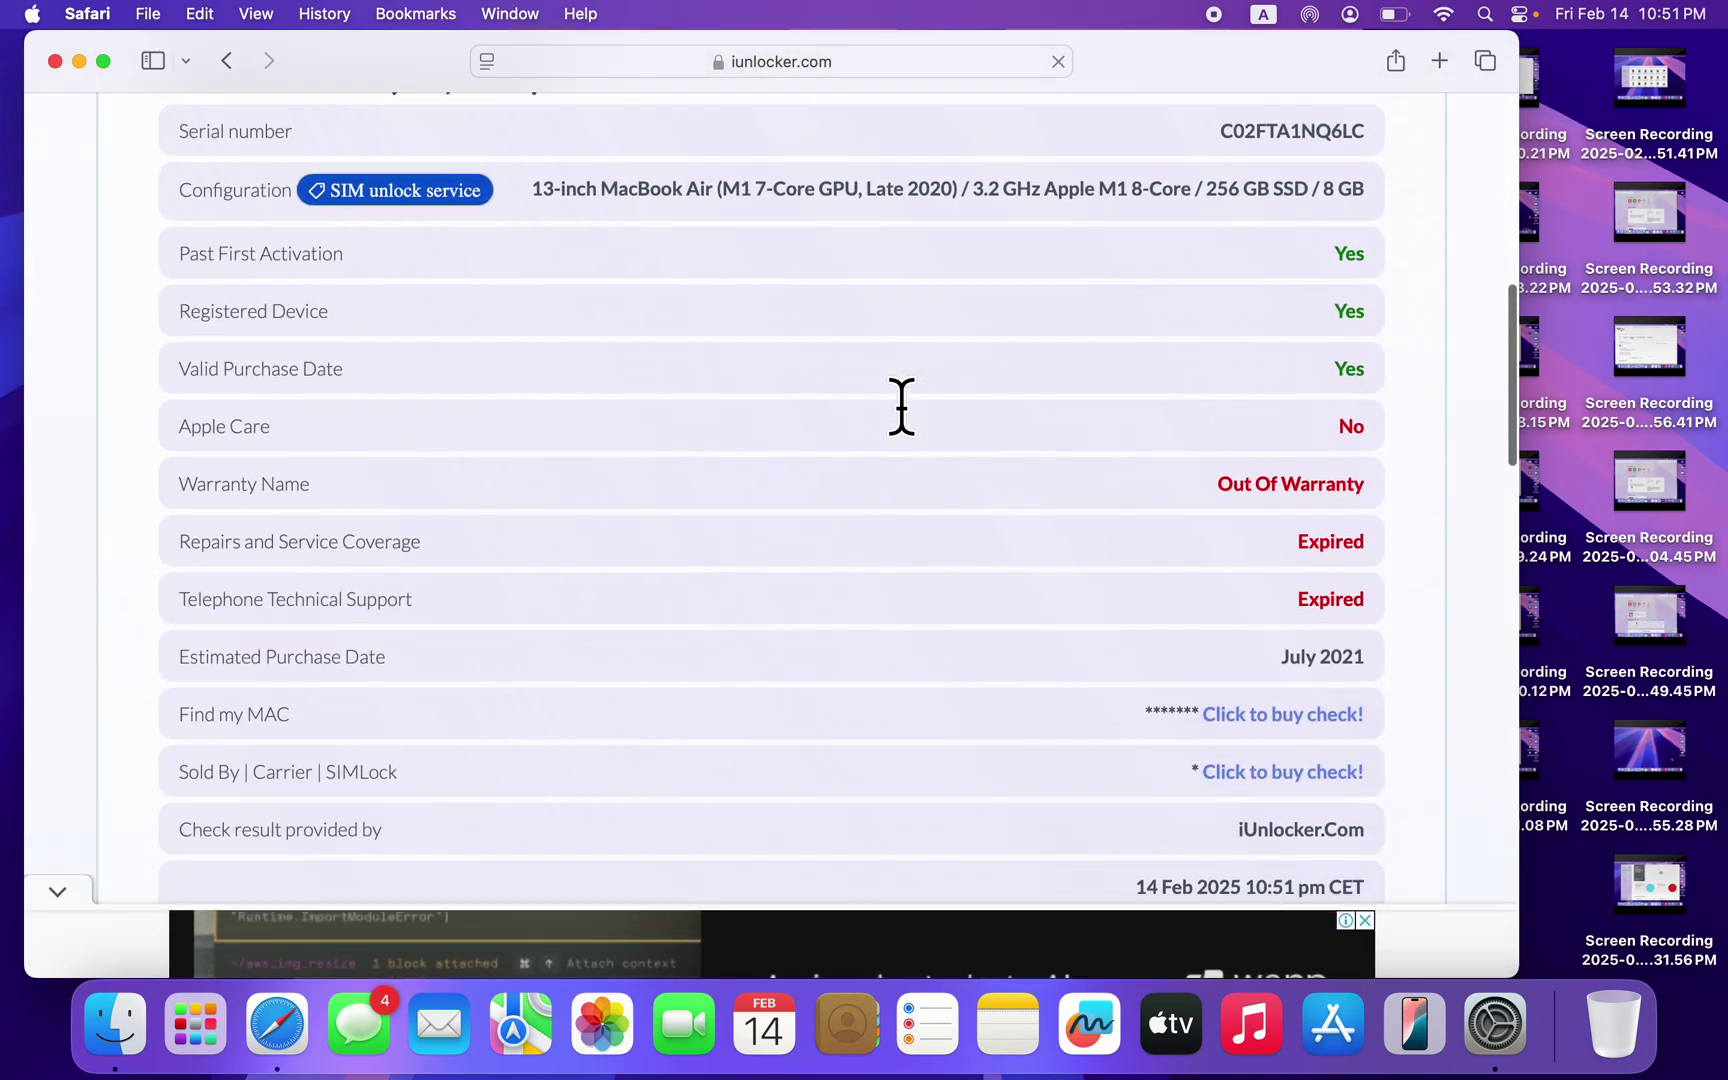
{"action": "scroll", "coordinate": [901, 405], "scroll_direction": "down", "scroll_amount": 2}
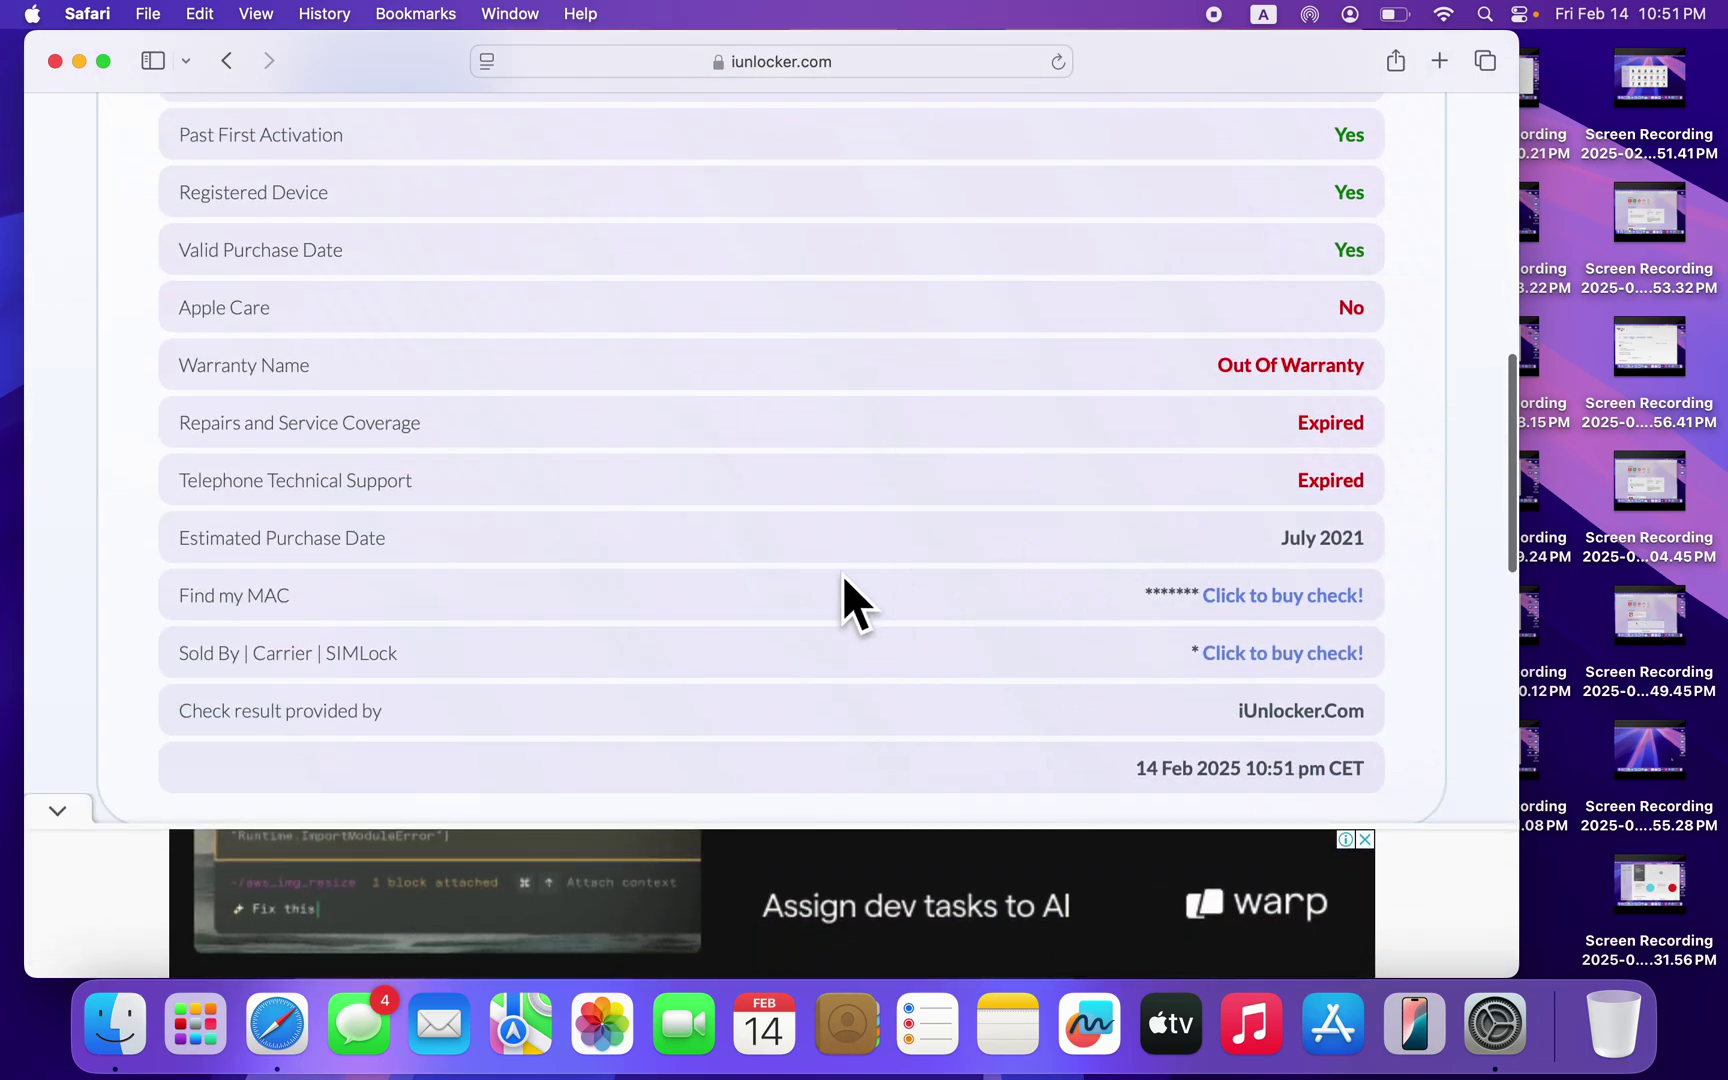